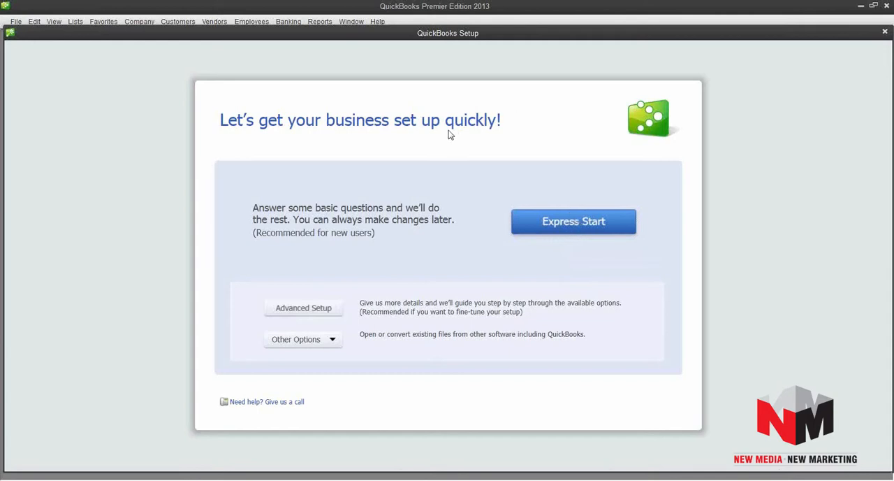
# Start the advanced company setup, enter ABC Company as the company and legal name, and fill in the tax ID.
pyautogui.click(305, 311)
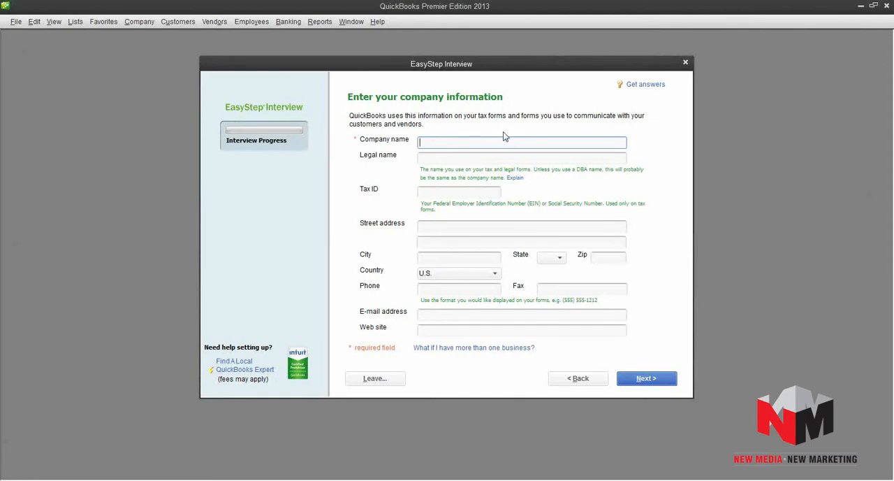
pyautogui.write('ABC Company')
pyautogui.press('Tab')
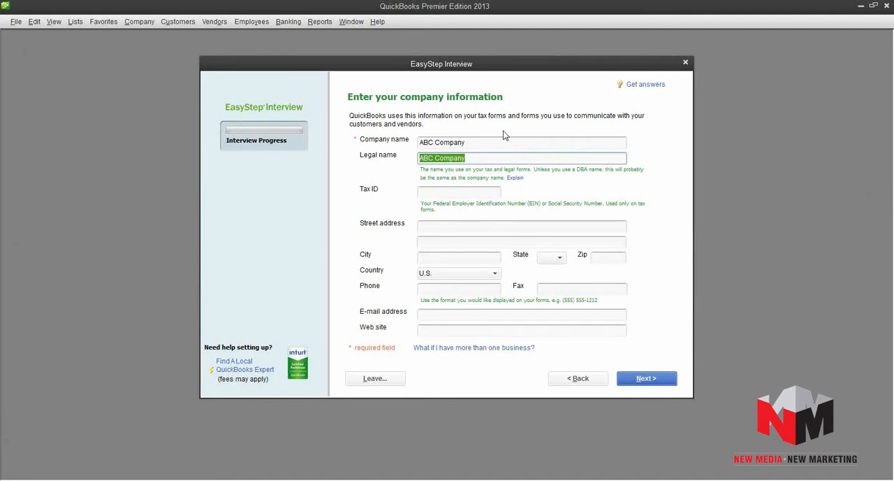
pyautogui.press('Tab')
pyautogui.write('65-1234567')
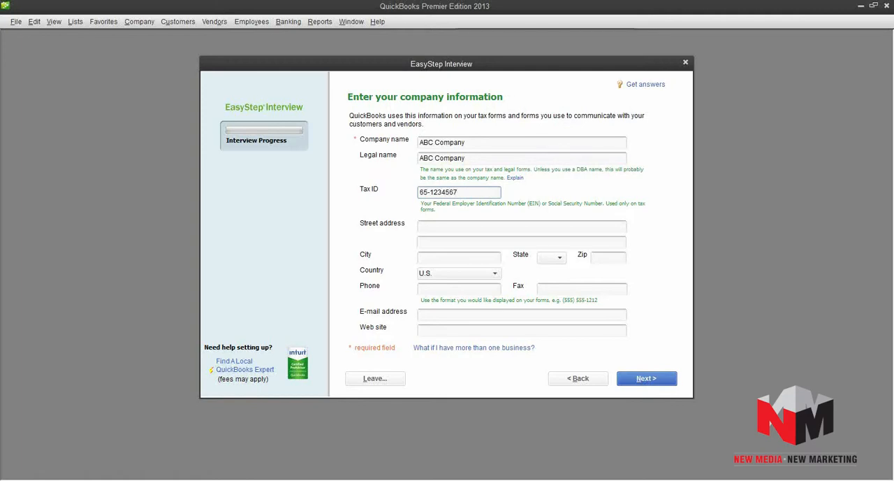
pyautogui.press('Tab')
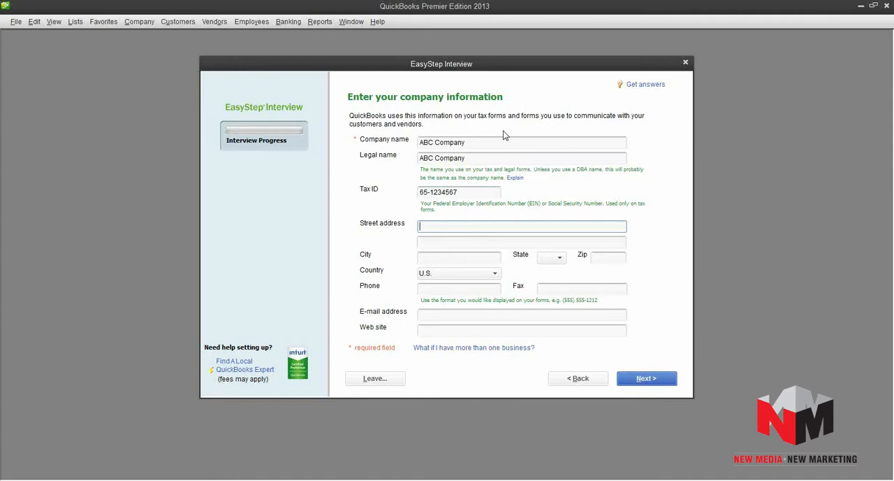
# Fill in the company's street address, city, state and zip code, keeping U.S. as the country.
pyautogui.write('10 Any Street')
pyautogui.press('Tab')
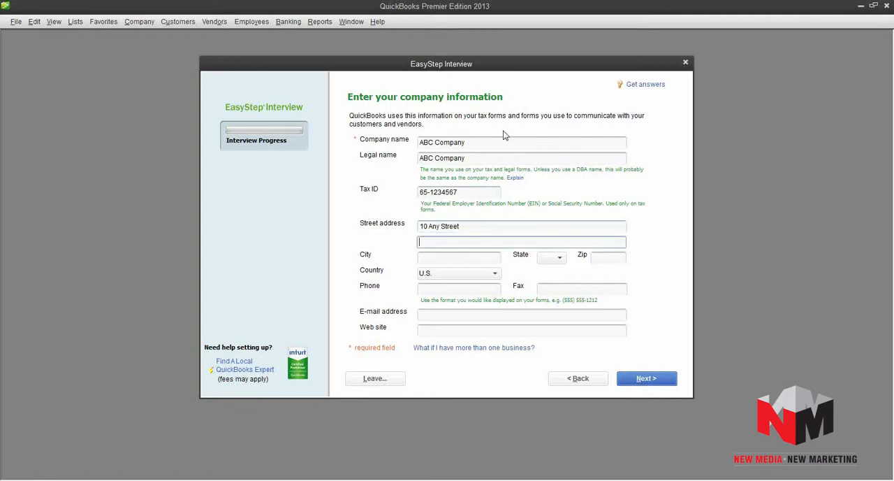
pyautogui.press('Tab')
pyautogui.write('Mi')
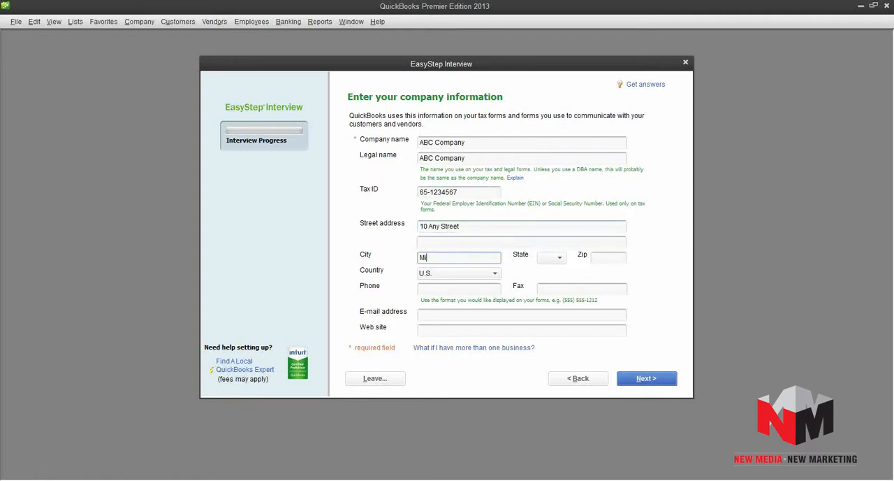
pyautogui.write('ami')
pyautogui.press('Tab')
pyautogui.press('Tab')
pyautogui.write('33166')
pyautogui.press('Tab')
pyautogui.press('Tab')
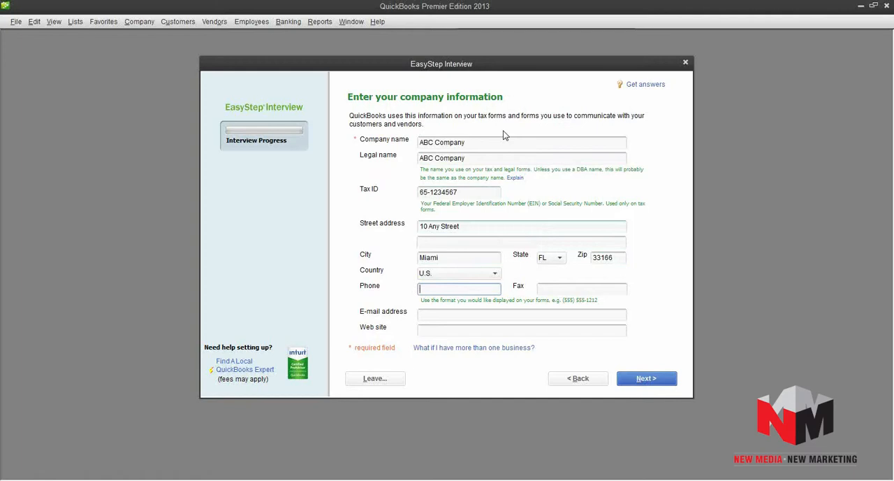
pyautogui.click(508, 331)
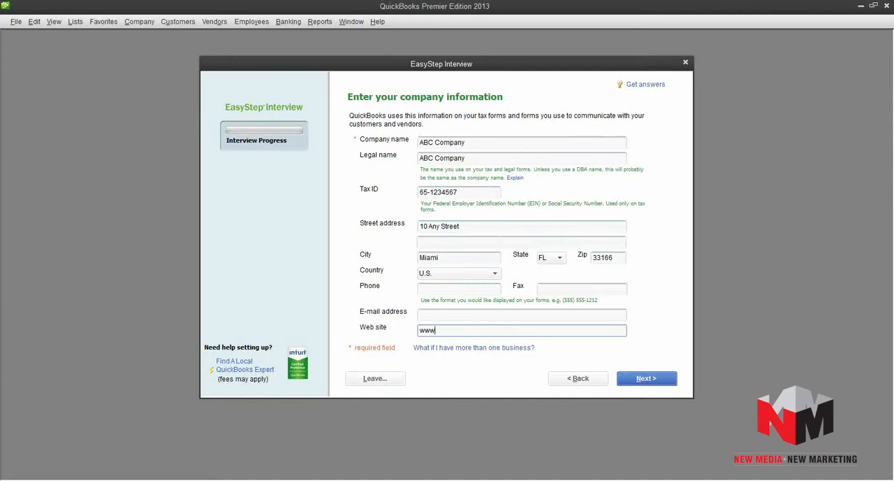
pyautogui.write('www.Quickbooksstrainingcourses.com')
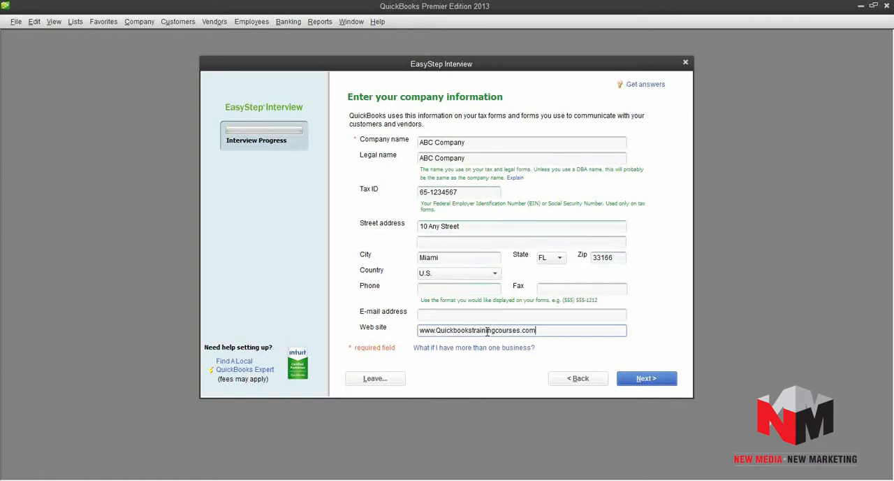
pyautogui.click(641, 383)
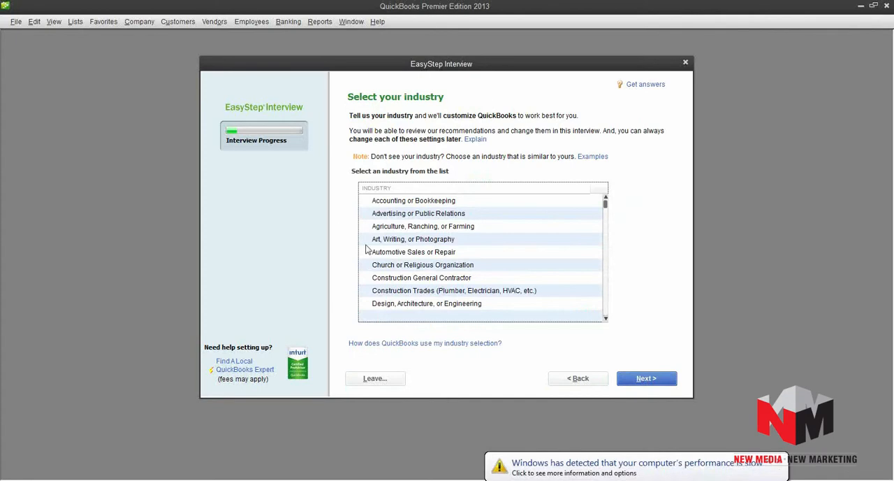
# Choose Information Technology (Computers, Software) as the company's industry and continue.
pyautogui.moveTo(605, 203)
pyautogui.mouseDown()
pyautogui.moveTo(606, 303)
pyautogui.moveTo(605, 201)
pyautogui.mouseUp()
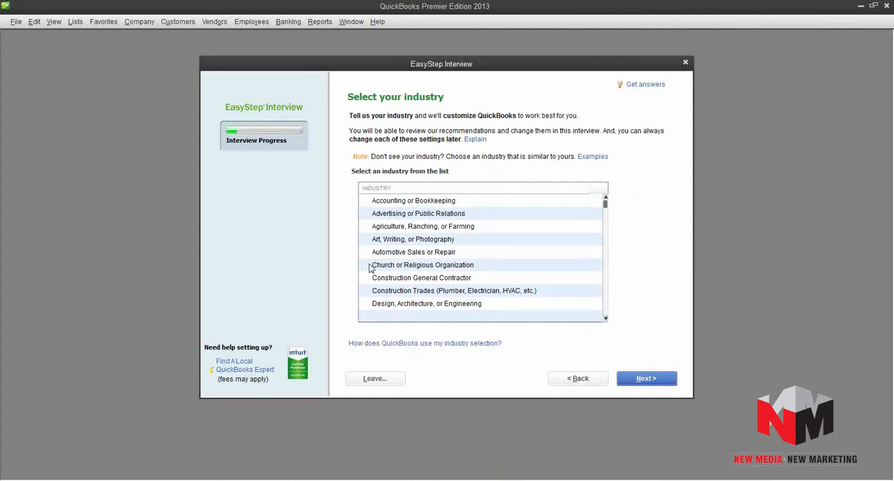
pyautogui.click(606, 319)
pyautogui.click(606, 318)
pyautogui.click(605, 318)
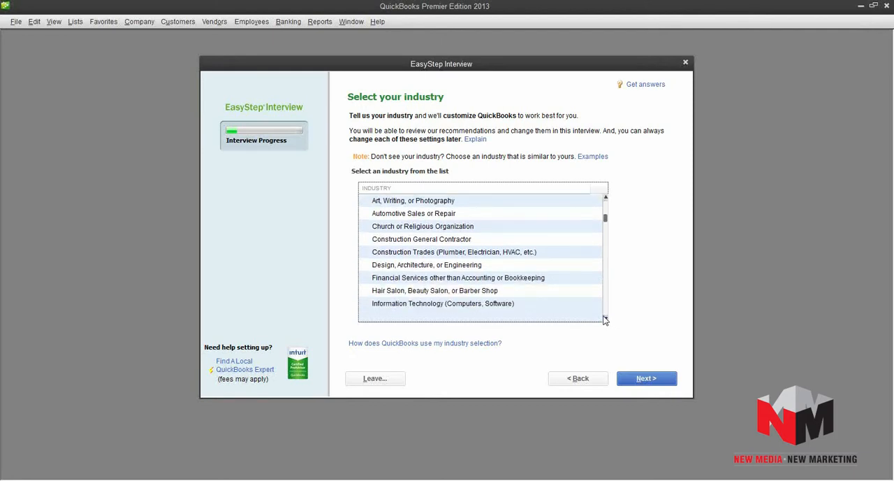
pyautogui.click(469, 306)
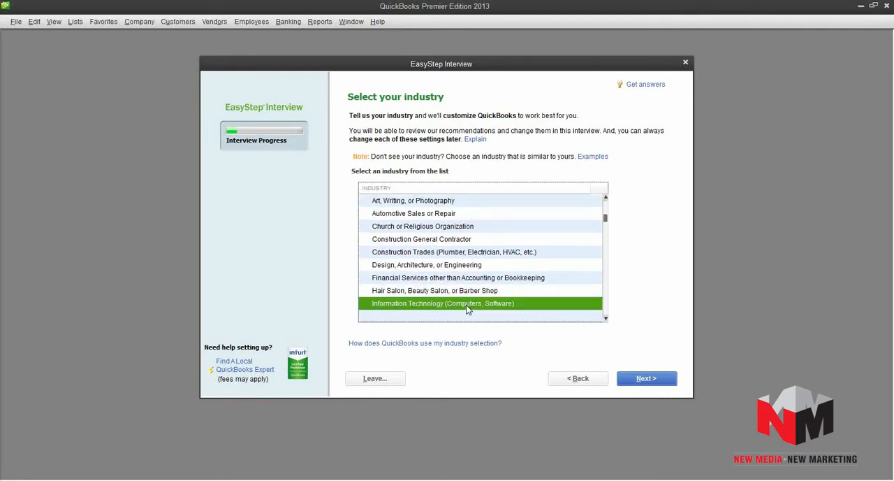
pyautogui.click(648, 381)
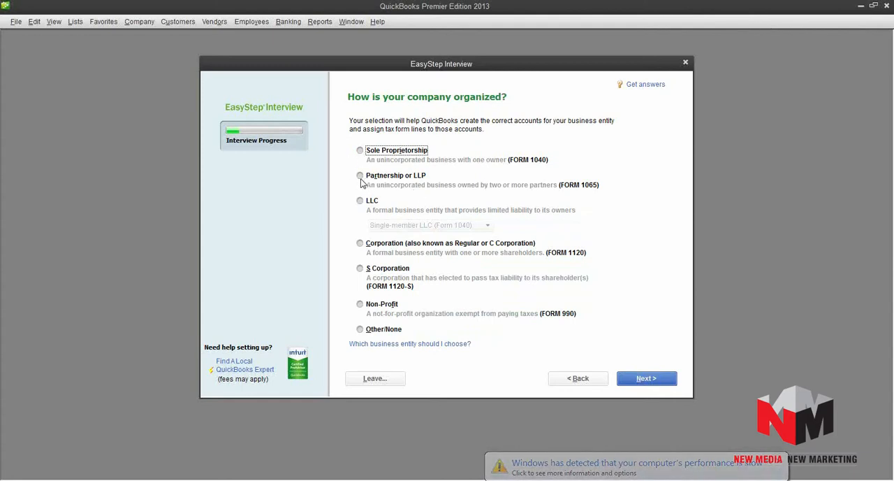
# Set the company organization to S Corporation and accept January as the first month of the fiscal year.
pyautogui.click(359, 269)
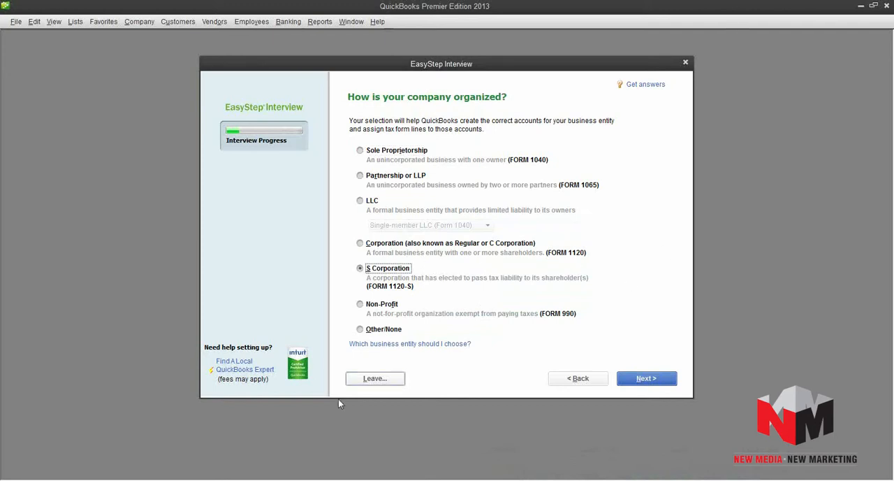
pyautogui.click(652, 383)
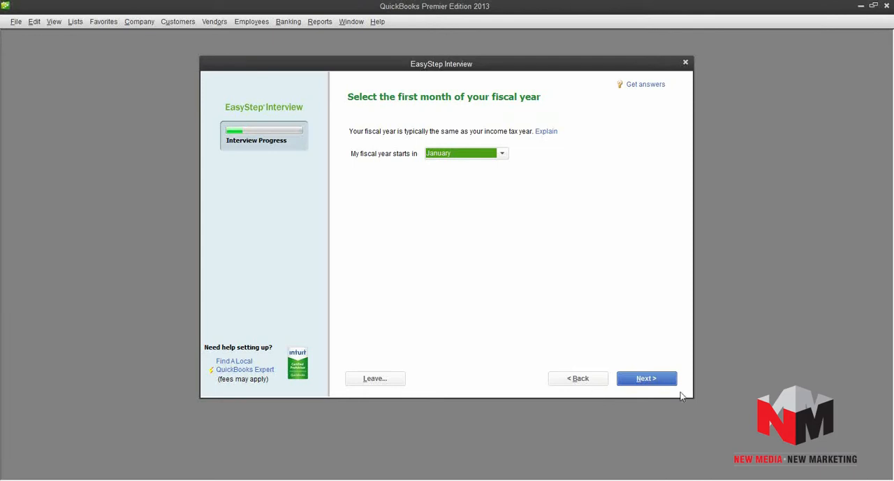
pyautogui.click(647, 381)
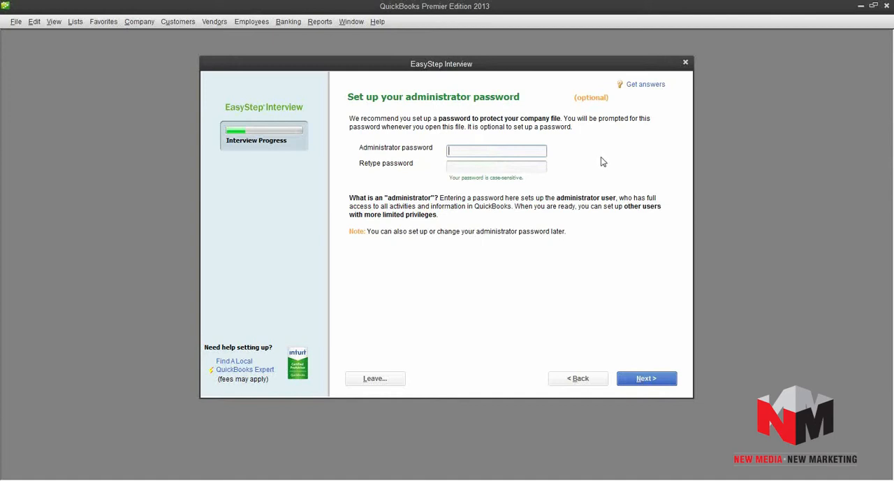
# Skip the optional administrator password and save the new company file as ABC Company on the Desktop.
pyautogui.click(648, 380)
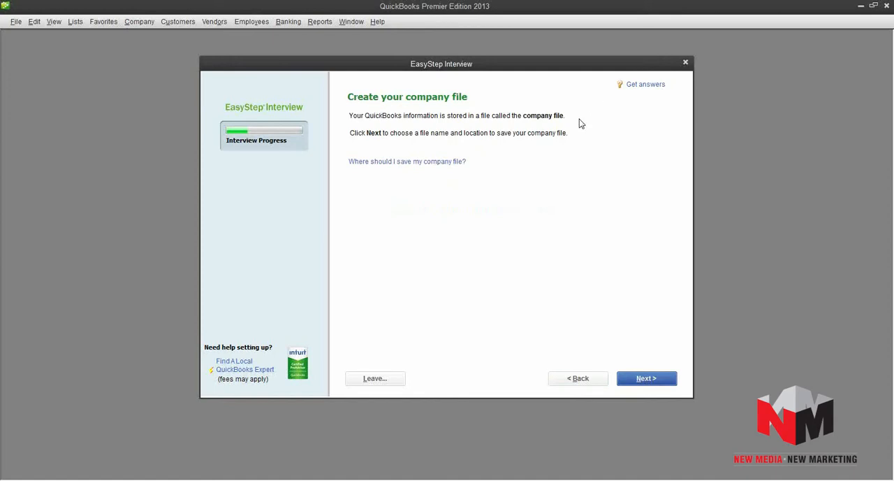
pyautogui.click(646, 379)
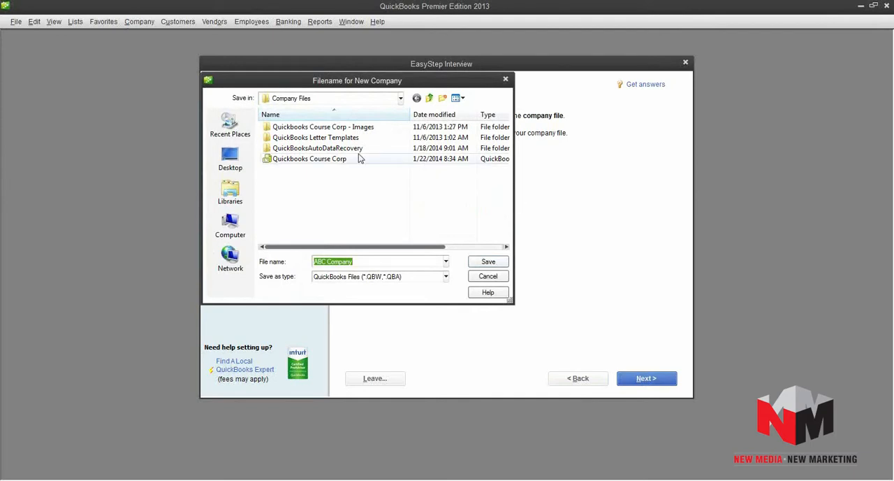
pyautogui.click(228, 156)
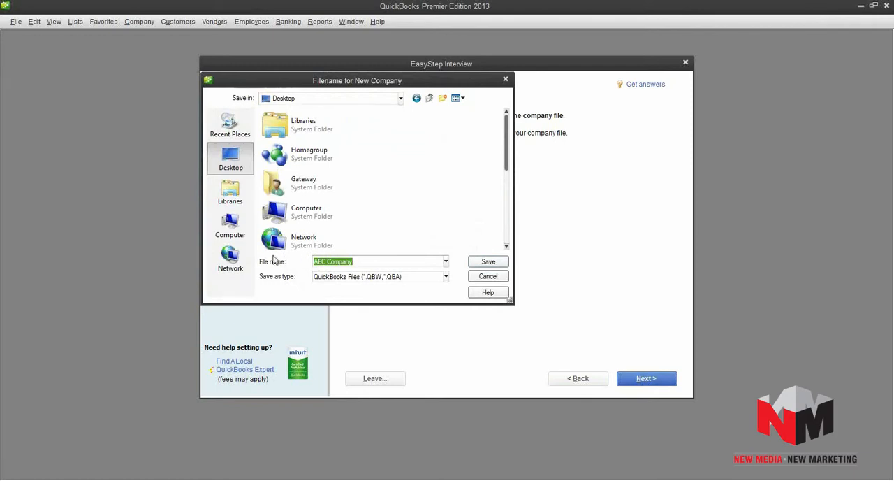
pyautogui.click(491, 263)
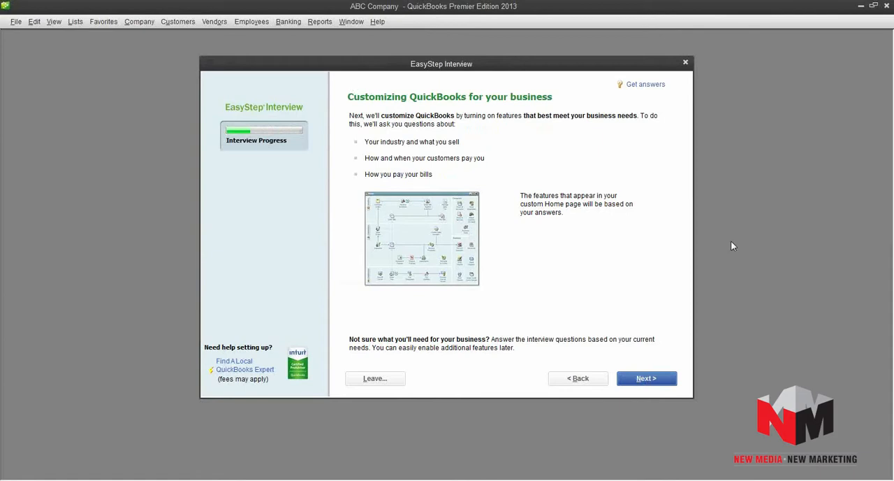
# Begin customizing the company file and specify that the business sells both services and products.
pyautogui.click(647, 382)
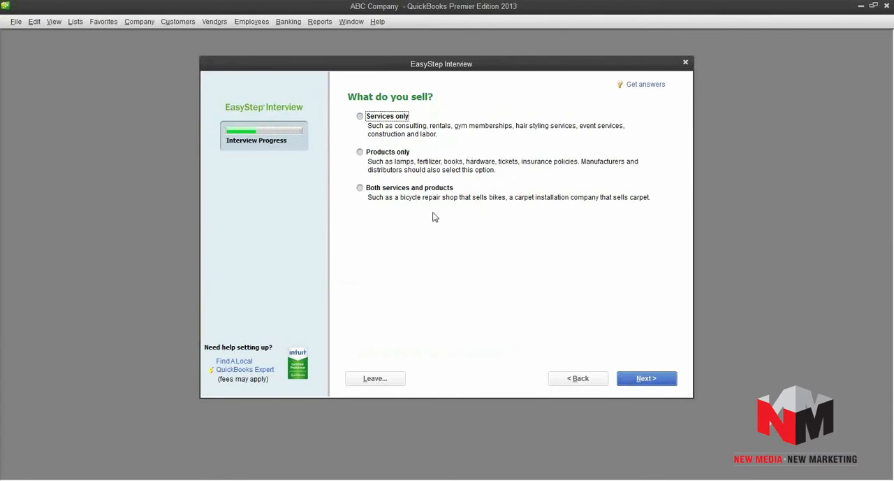
pyautogui.click(360, 189)
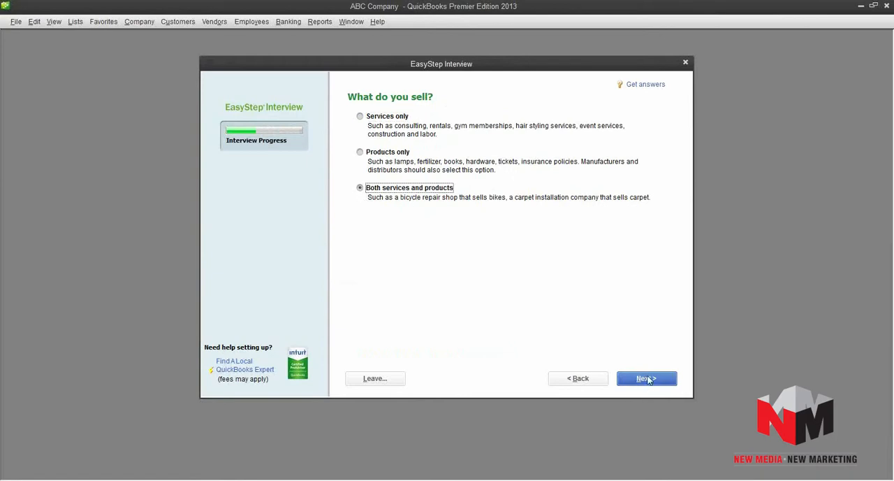
pyautogui.click(647, 381)
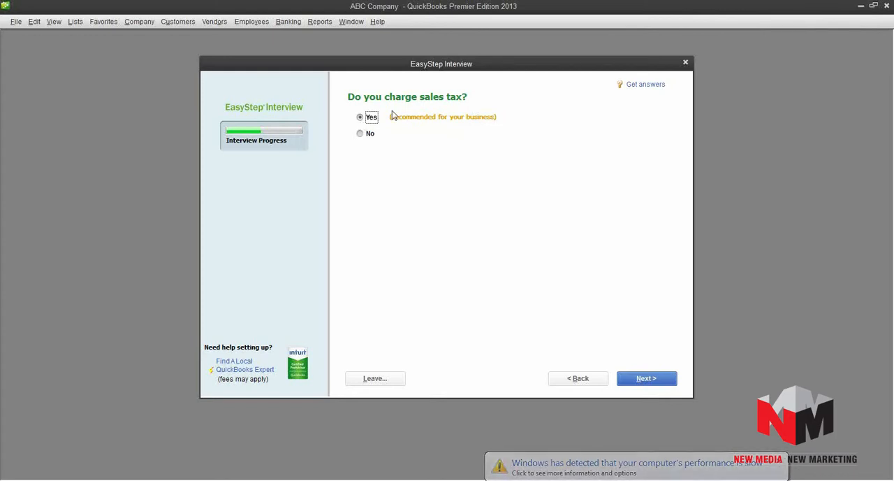
# Accept Yes for charging sales tax, creating estimates, tracking sales orders, using billing statements and using progress invoicing.
pyautogui.click(645, 379)
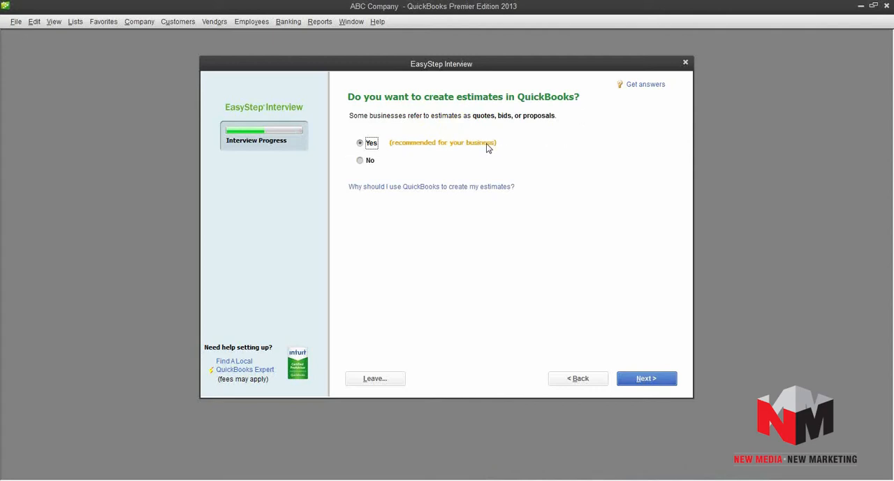
pyautogui.click(647, 381)
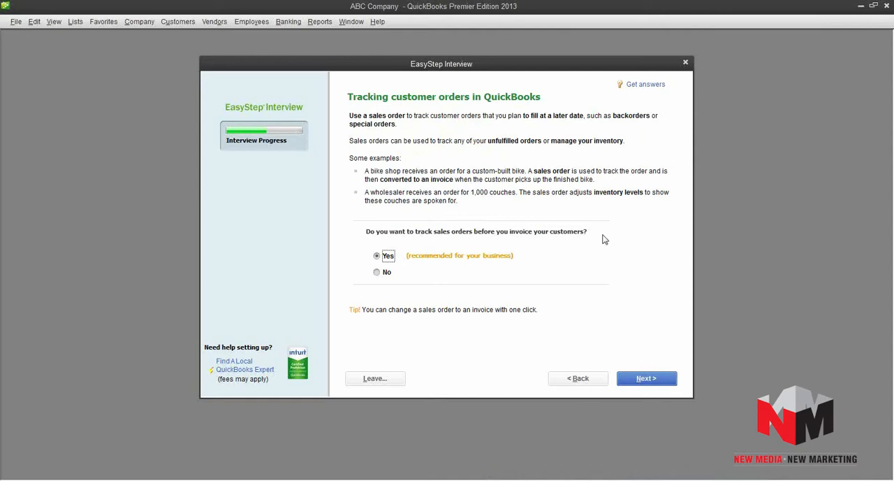
pyautogui.click(647, 380)
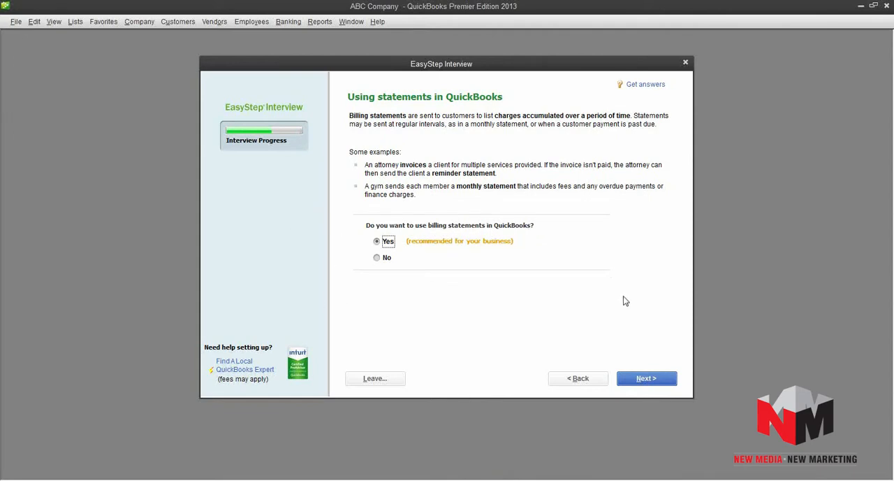
pyautogui.click(646, 380)
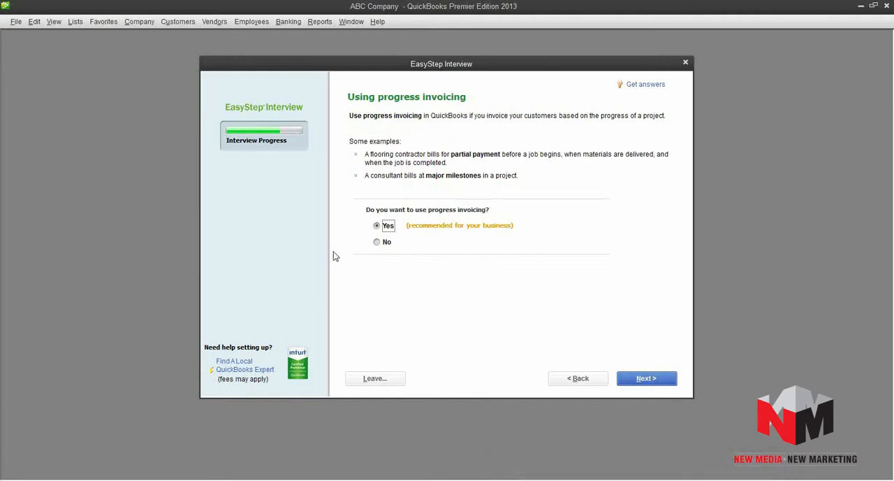
pyautogui.click(645, 382)
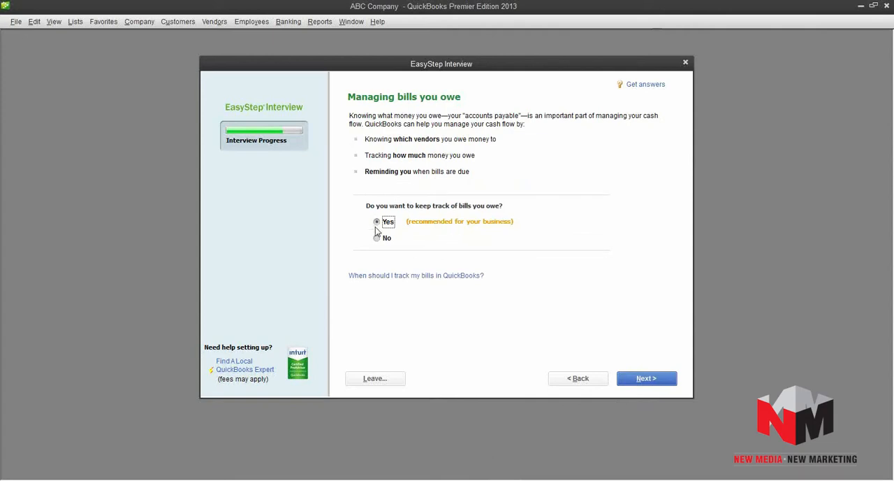
# Answer Yes to tracking bills owed, inventory and time, and No to having employees.
pyautogui.click(644, 379)
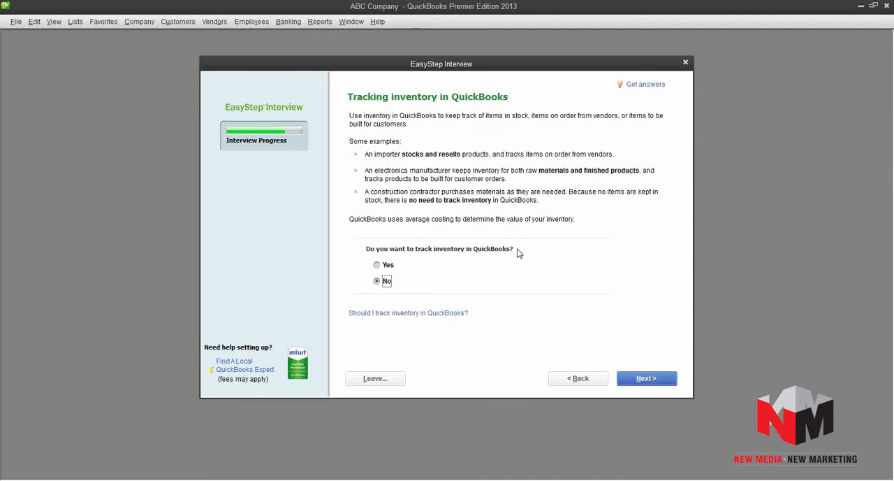
pyautogui.click(376, 265)
pyautogui.click(649, 382)
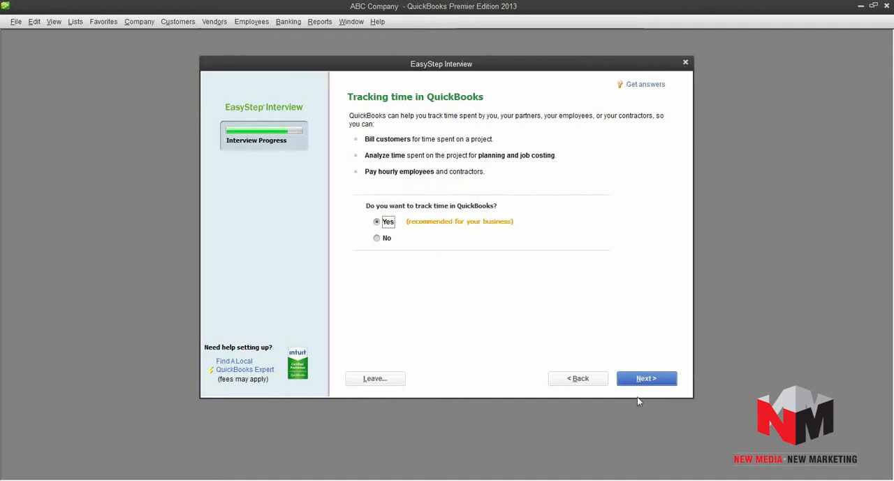
pyautogui.click(645, 381)
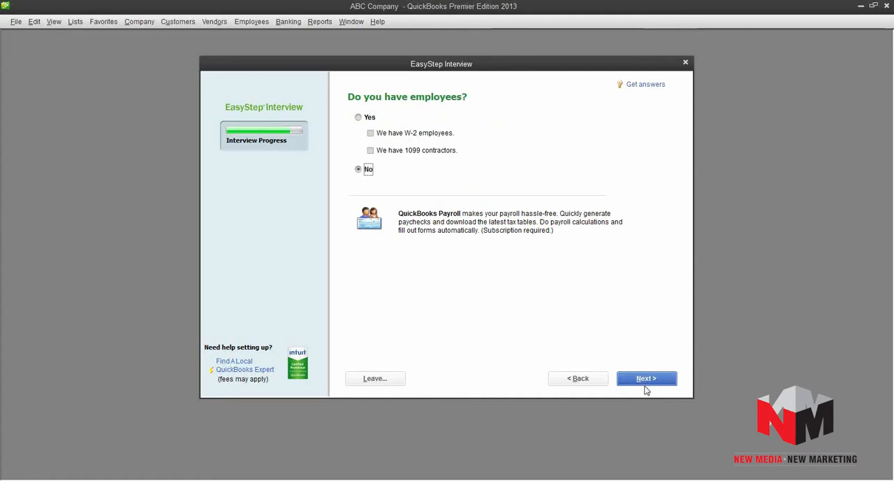
pyautogui.click(647, 385)
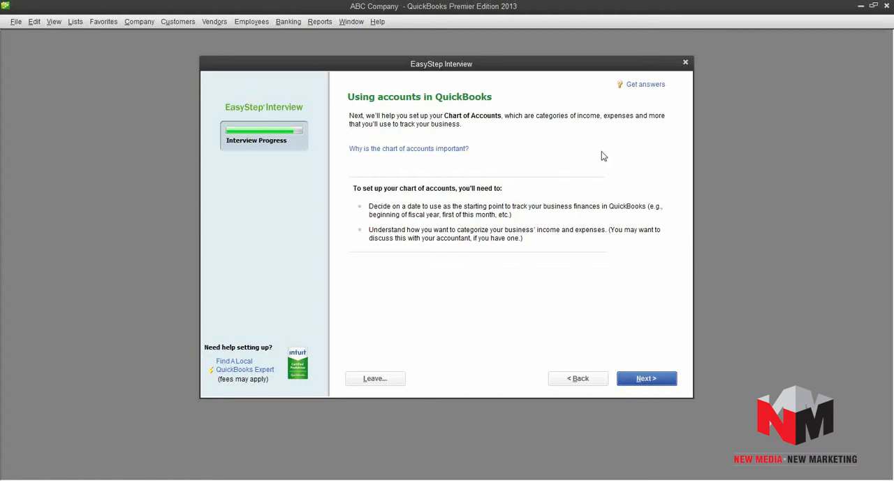
# Choose to start tracking finances from the first day of the month, setting the start date to 05/01/2014.
pyautogui.click(646, 379)
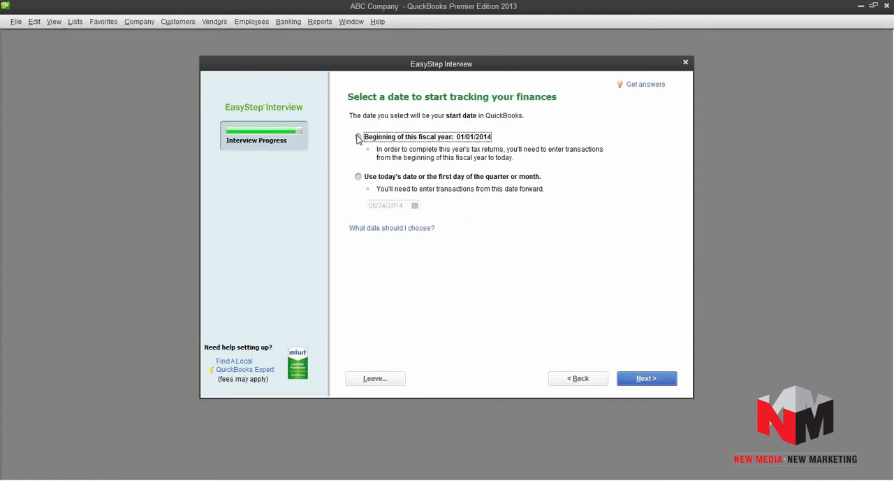
pyautogui.click(358, 176)
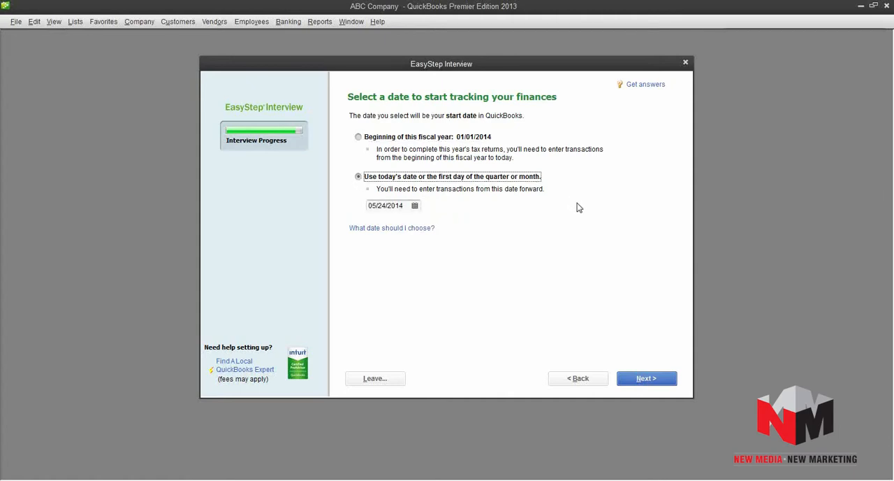
pyautogui.click(415, 206)
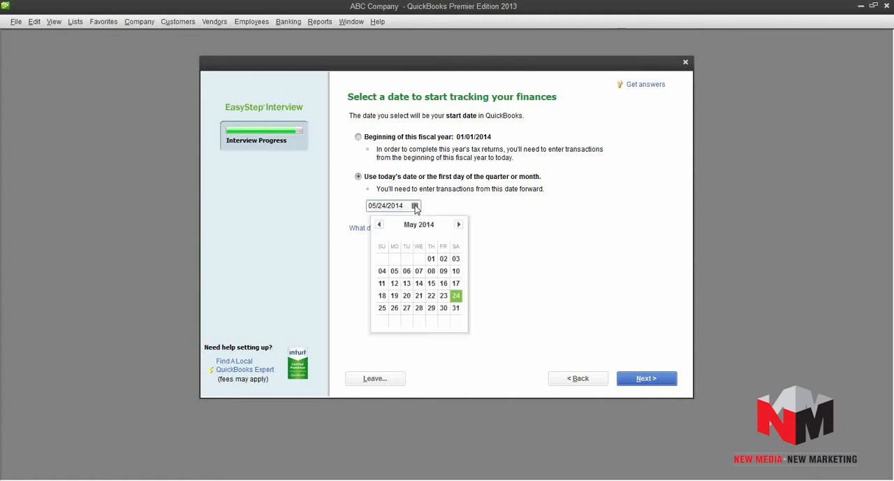
pyautogui.click(431, 260)
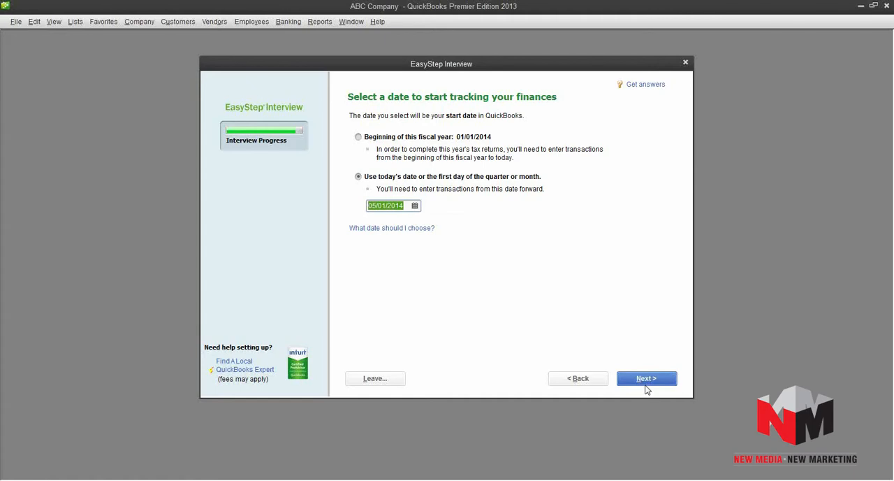
pyautogui.click(645, 379)
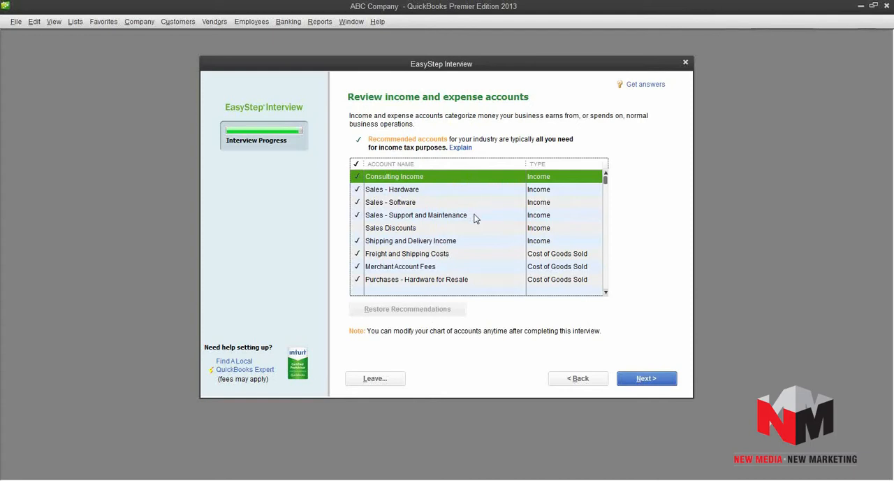
# Include the Sales Discounts and Subcontracted Services accounts, exclude Continuing Education, and accept the income and expense account list.
pyautogui.click(357, 230)
pyautogui.scroll(-2, 504, 249)
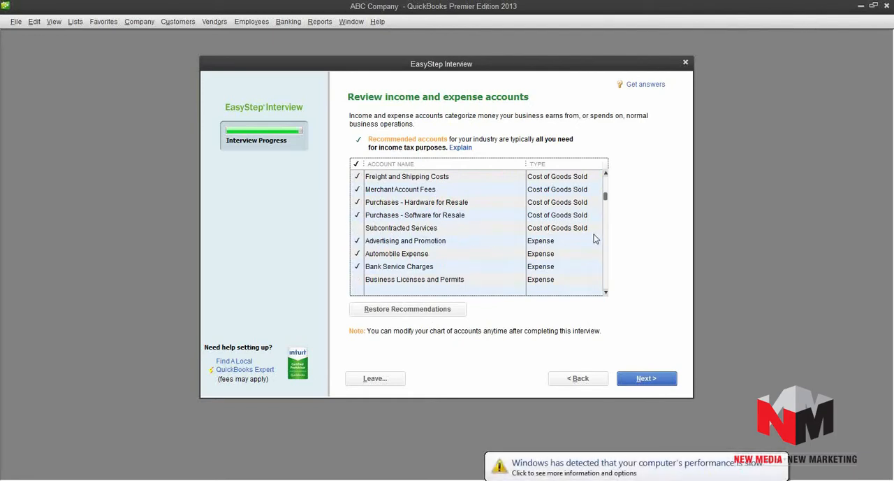
pyautogui.click(355, 229)
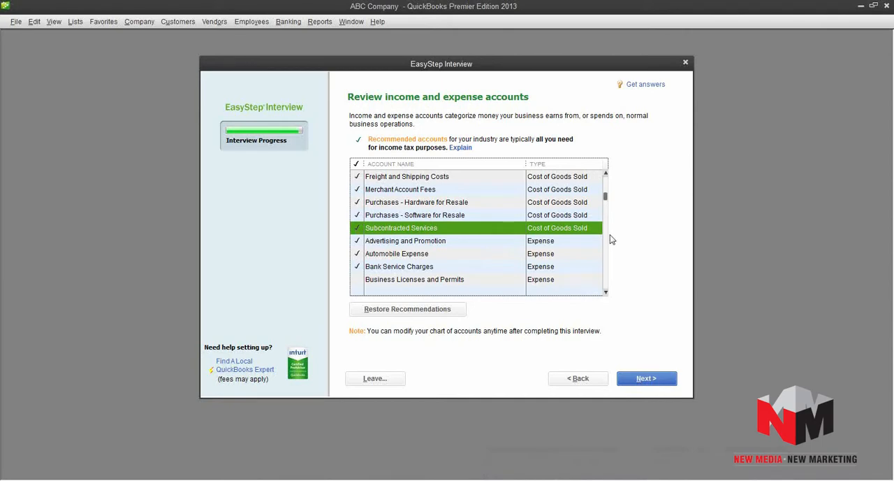
pyautogui.scroll(-2, 609, 239)
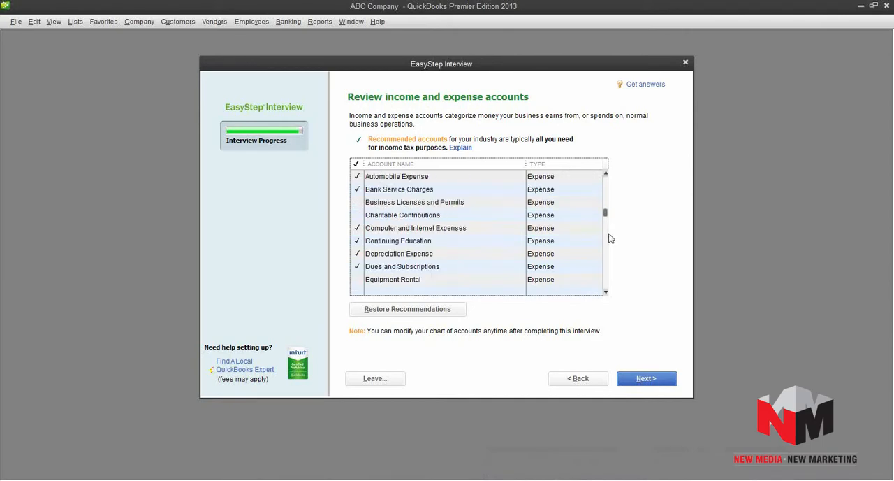
pyautogui.click(357, 242)
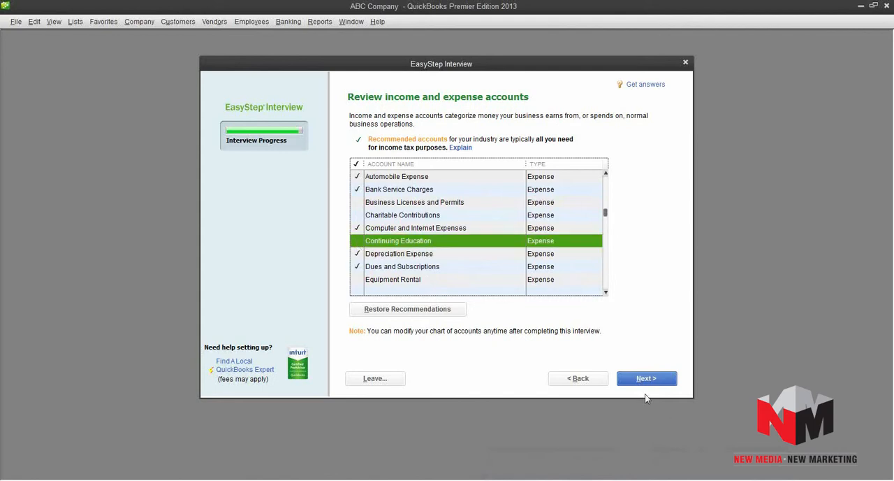
pyautogui.click(646, 381)
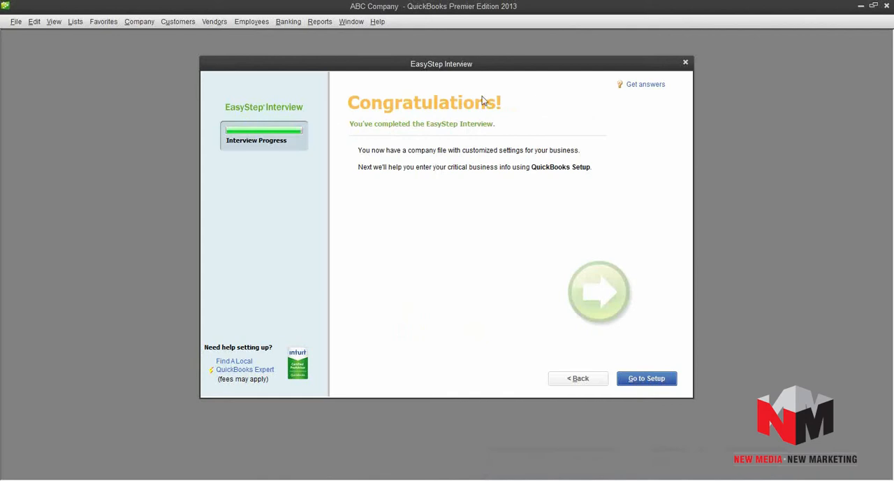
# In QuickBooks Setup, add the bank account AnyBank Checking with its account number, opening balance 1,000.00 and opening balance date 5/1/2014.
pyautogui.click(648, 381)
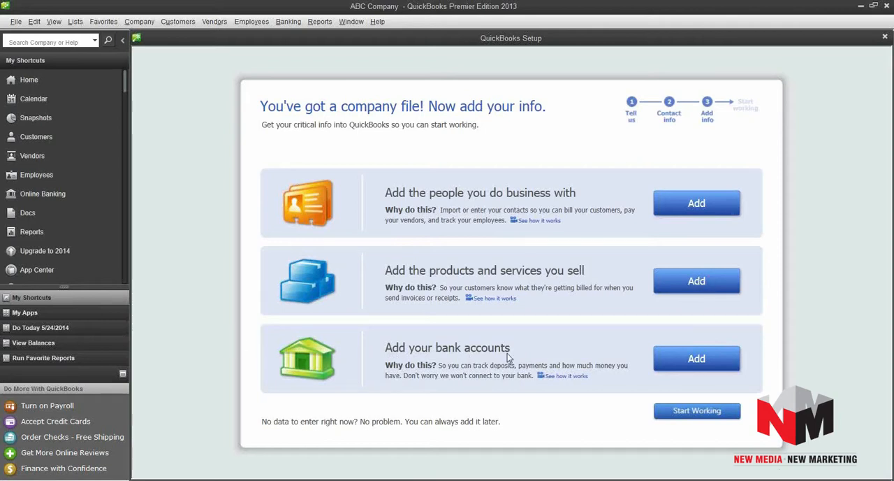
pyautogui.click(701, 359)
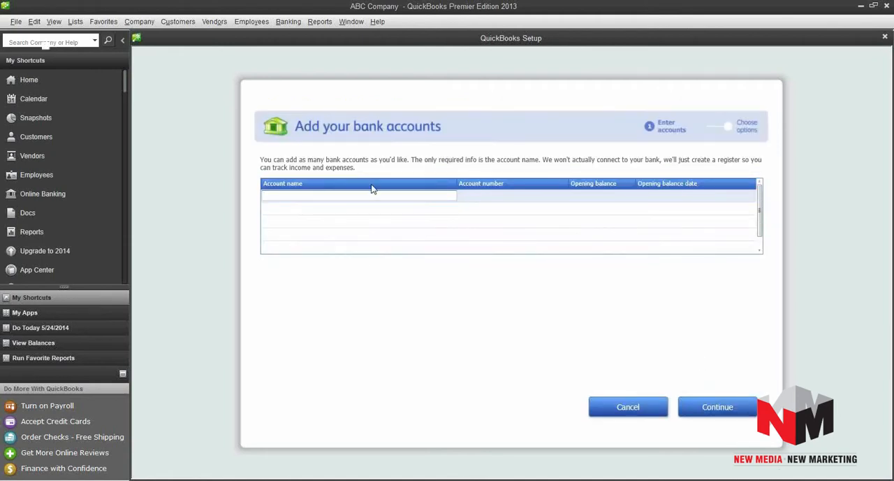
pyautogui.write('AnyBank Checking')
pyautogui.press('Tab')
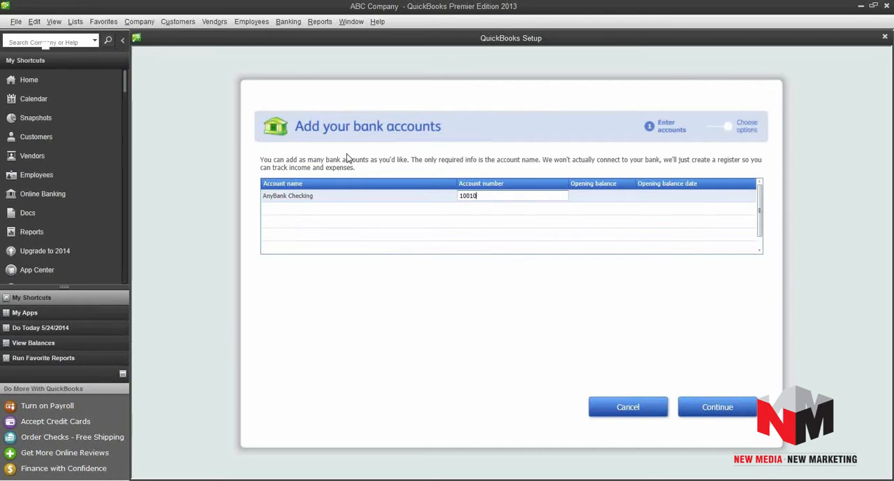
pyautogui.press('Tab')
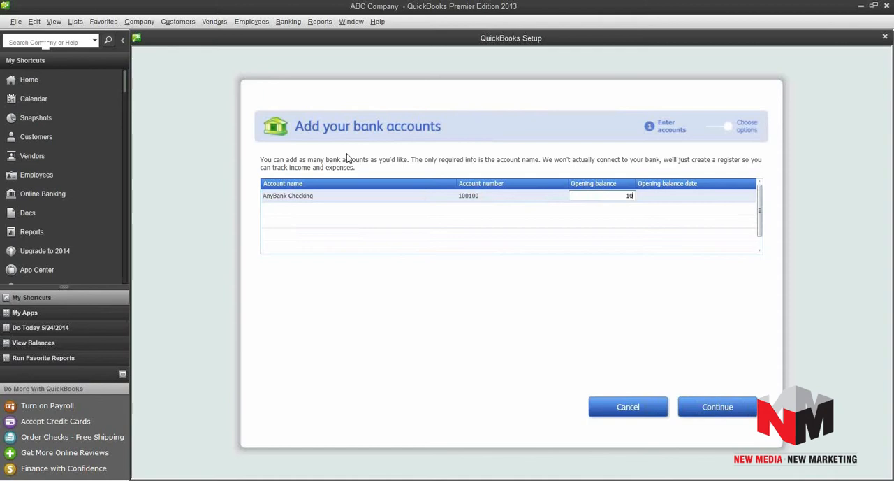
pyautogui.press('Tab')
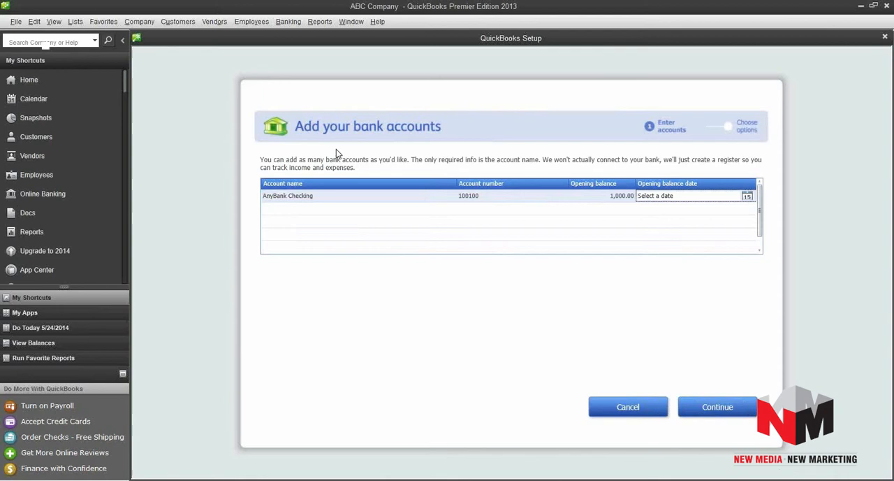
pyautogui.click(747, 197)
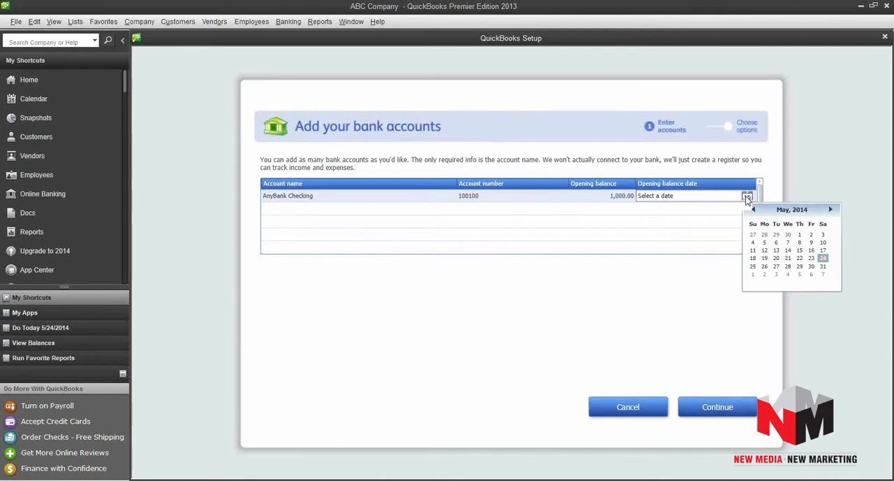
pyautogui.click(800, 235)
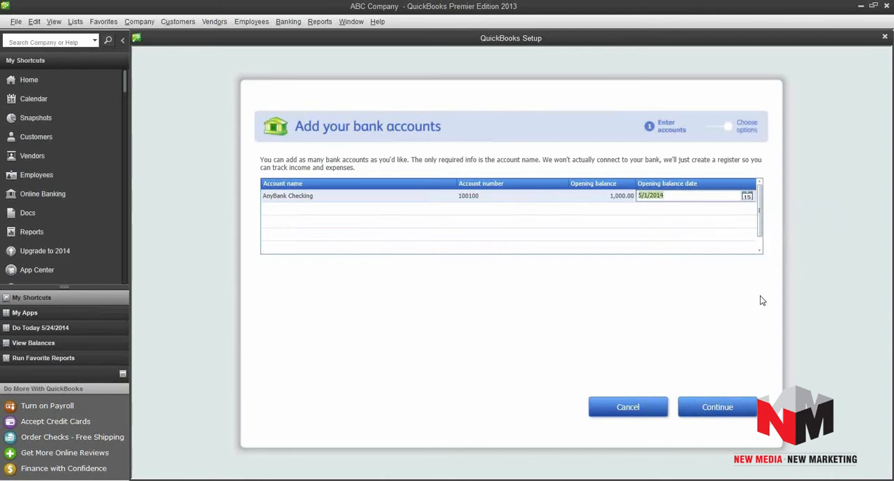
pyautogui.click(719, 407)
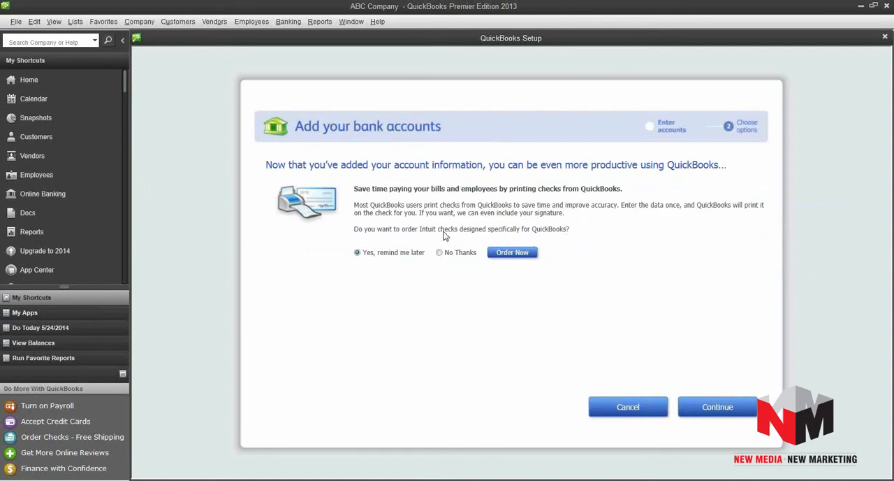
# Decline the Intuit checks offer and finish the setup, closing the Quick Start Center to reach the Home page.
pyautogui.click(439, 254)
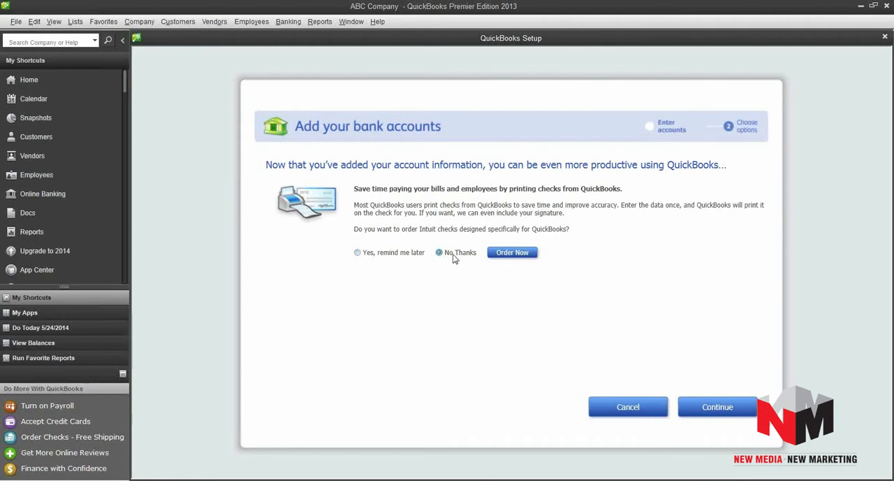
pyautogui.click(722, 407)
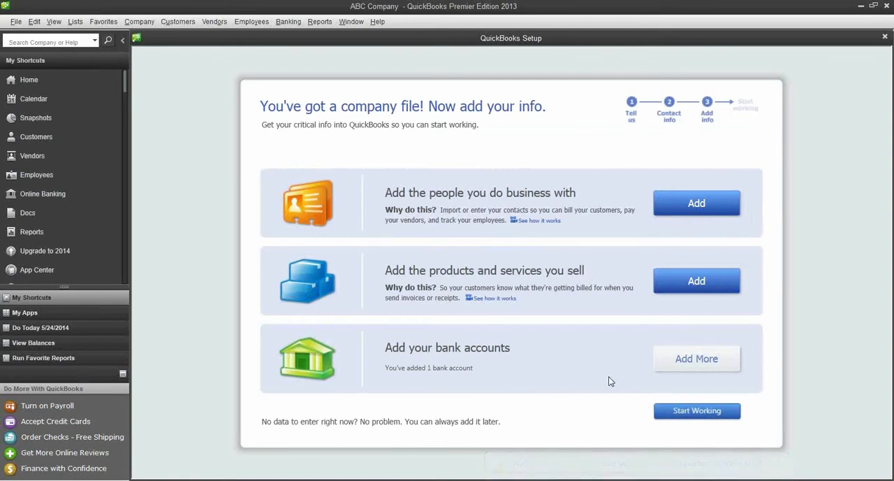
pyautogui.click(693, 413)
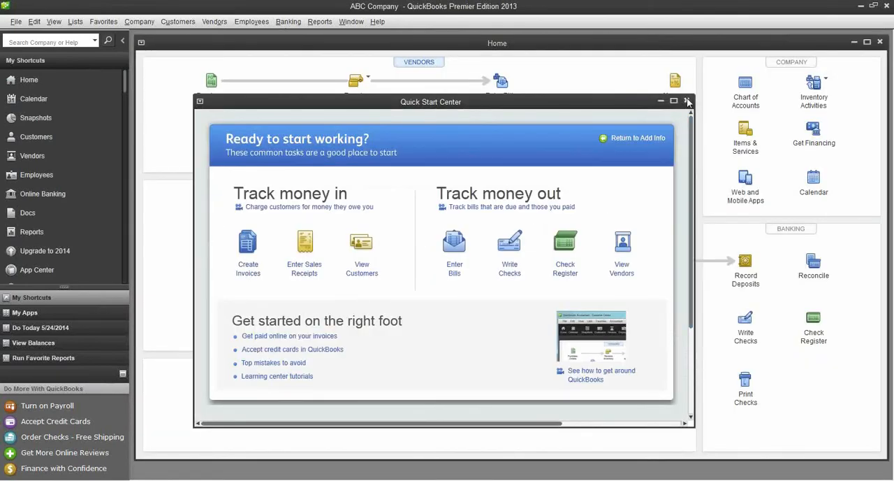
pyautogui.click(688, 102)
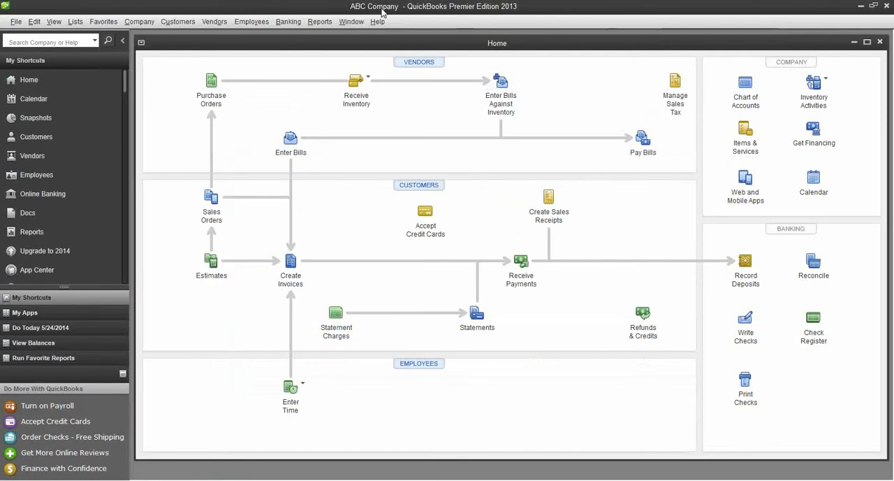